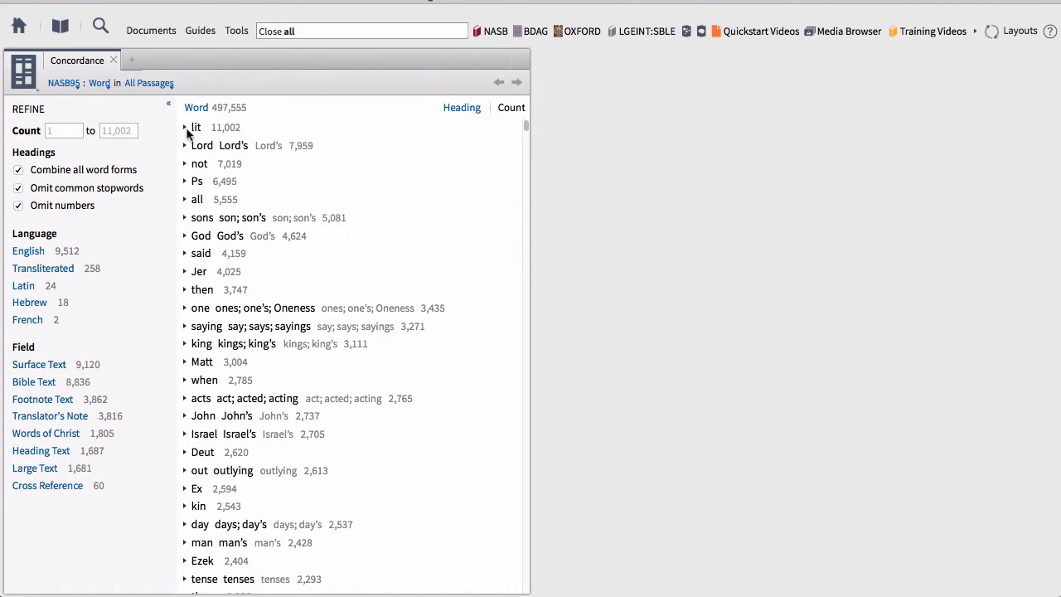
# Examine the occurrences listed under "lit" in the NASB95 word concordance, including one footnote marker's content, and collapse the entry
pyautogui.click(185, 128)
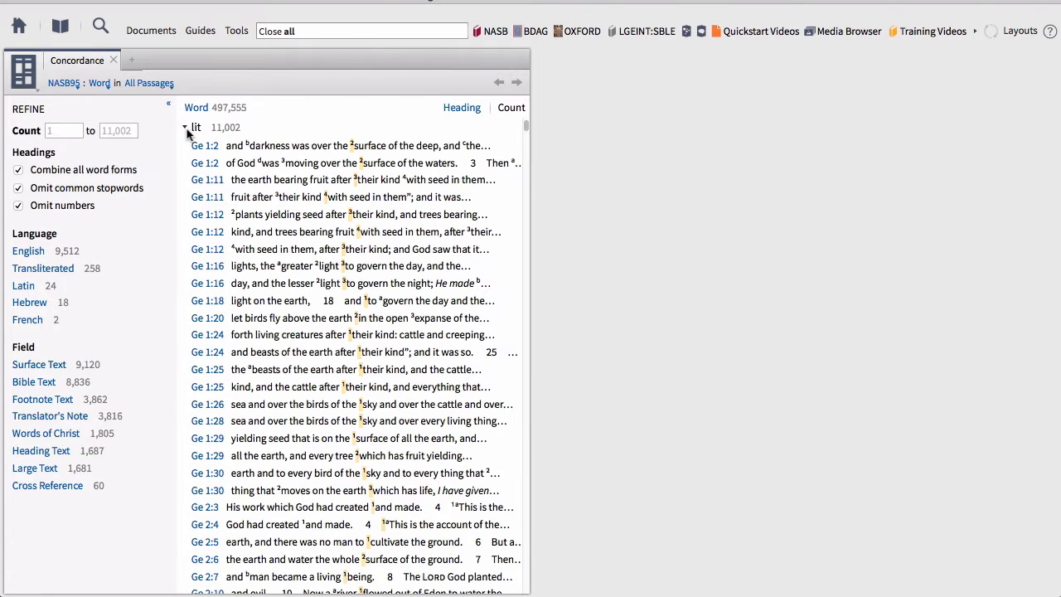
pyautogui.moveTo(346, 252)
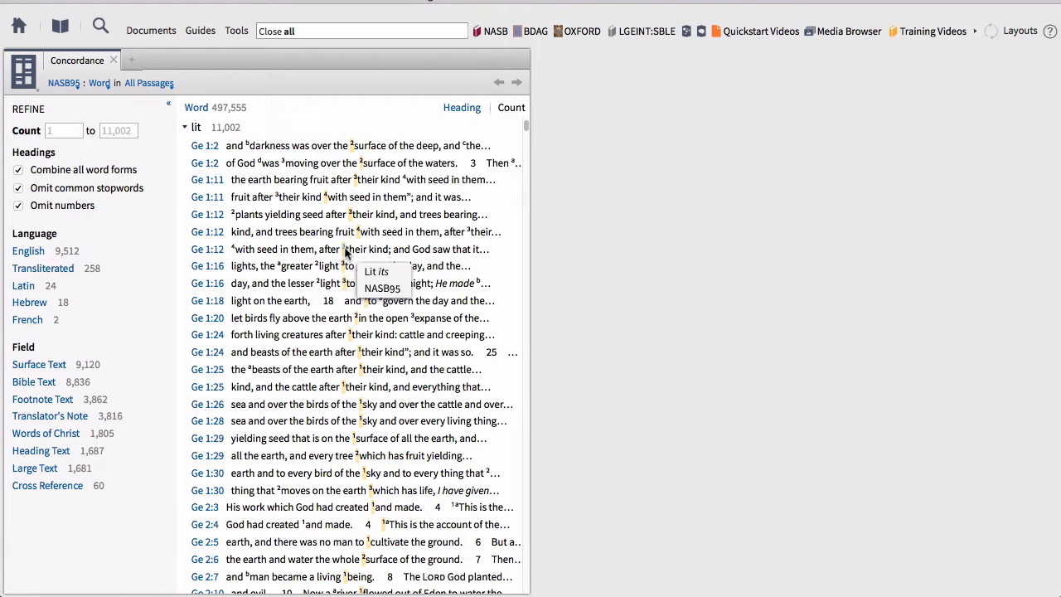
pyautogui.click(185, 129)
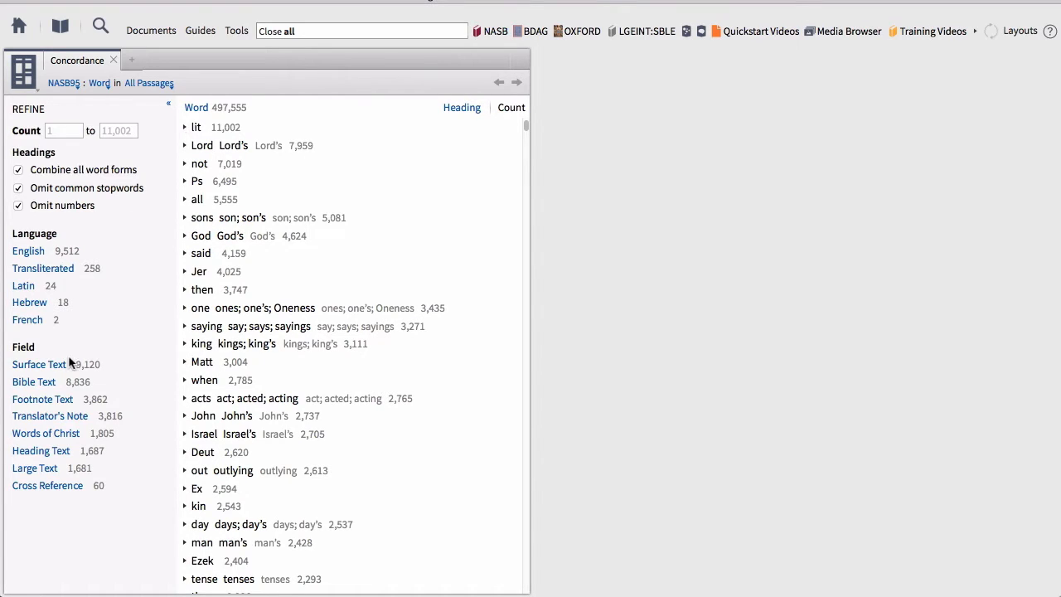
# Restrict the word concordance to the Bible Text field and look through the verse occurrences of "Lord", collapsing the entry when done
pyautogui.click(33, 383)
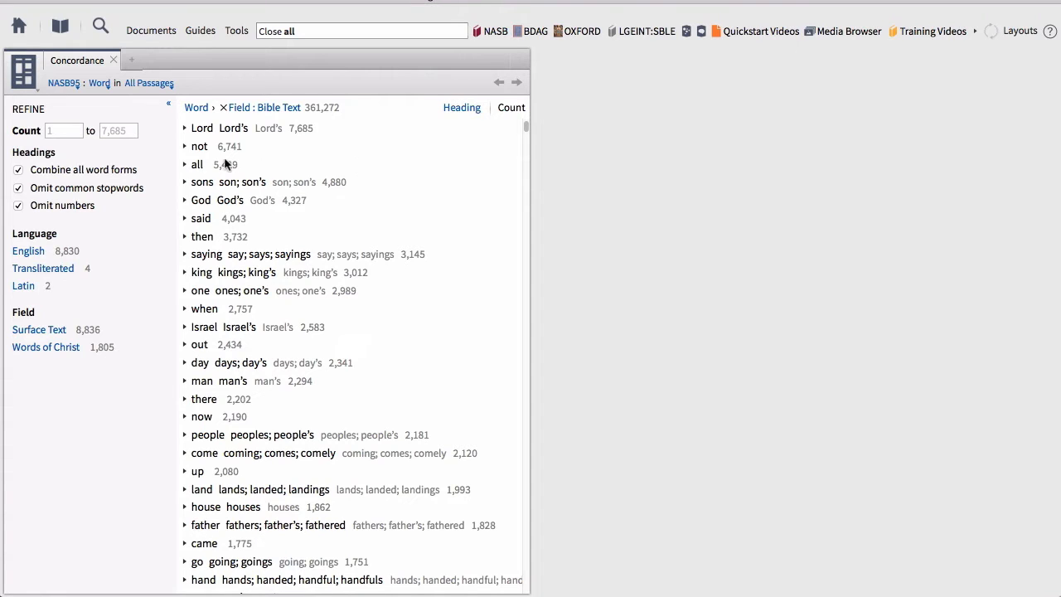
pyautogui.click(185, 129)
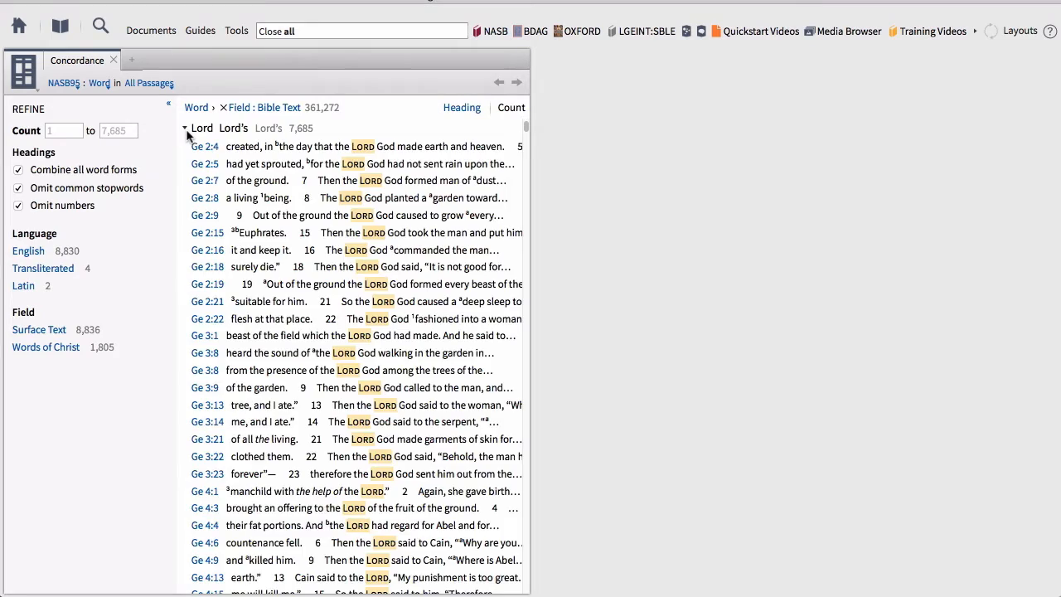
pyautogui.scroll(-3, 374, 396)
pyautogui.scroll(-15, 375, 396)
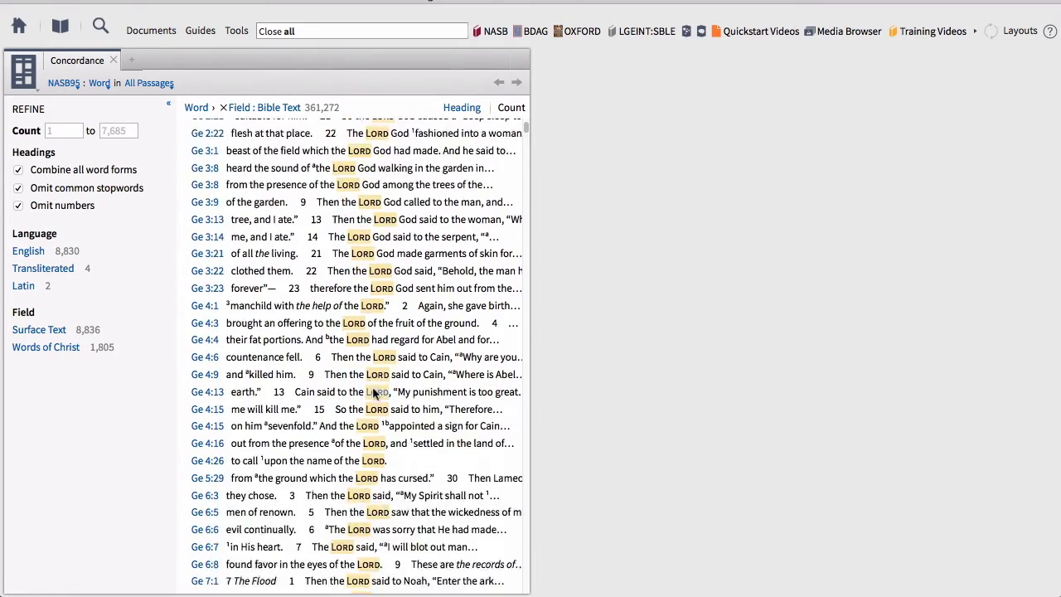
pyautogui.scroll(-15, 374, 396)
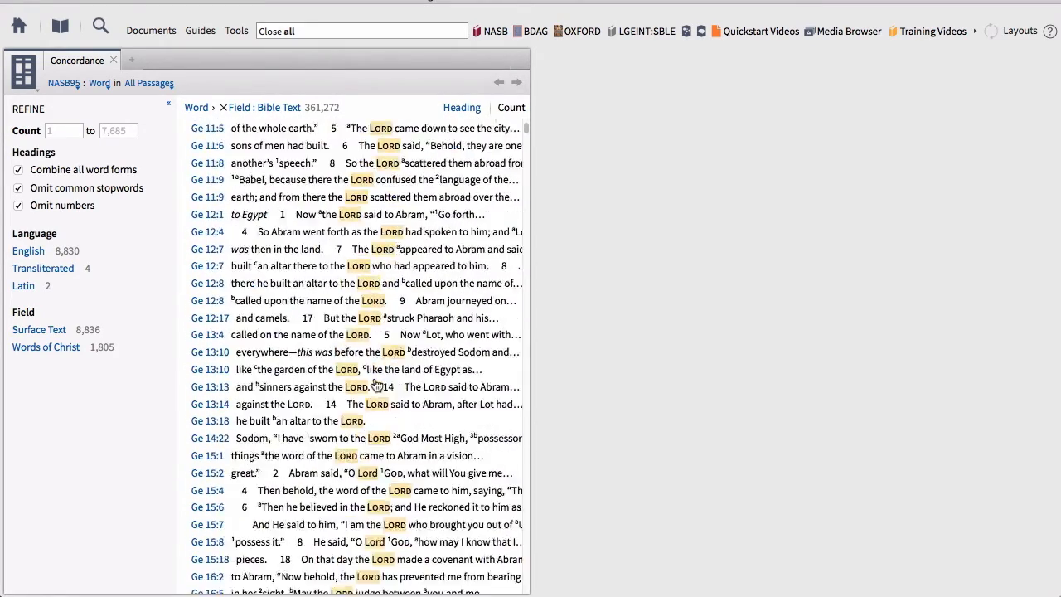
pyautogui.scroll(-10, 374, 383)
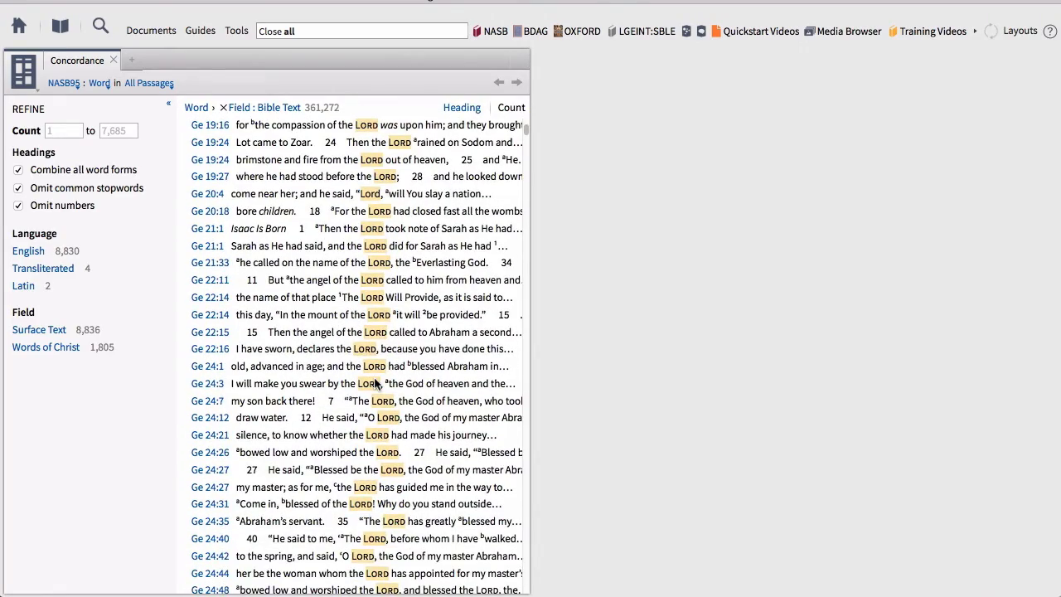
pyautogui.scroll(12, 374, 384)
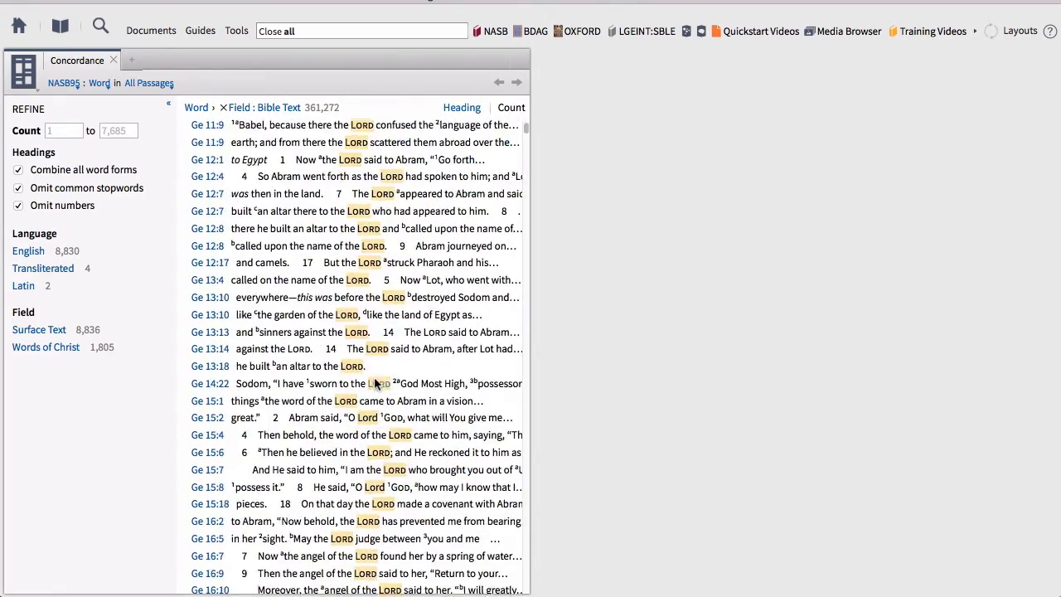
pyautogui.scroll(12, 375, 383)
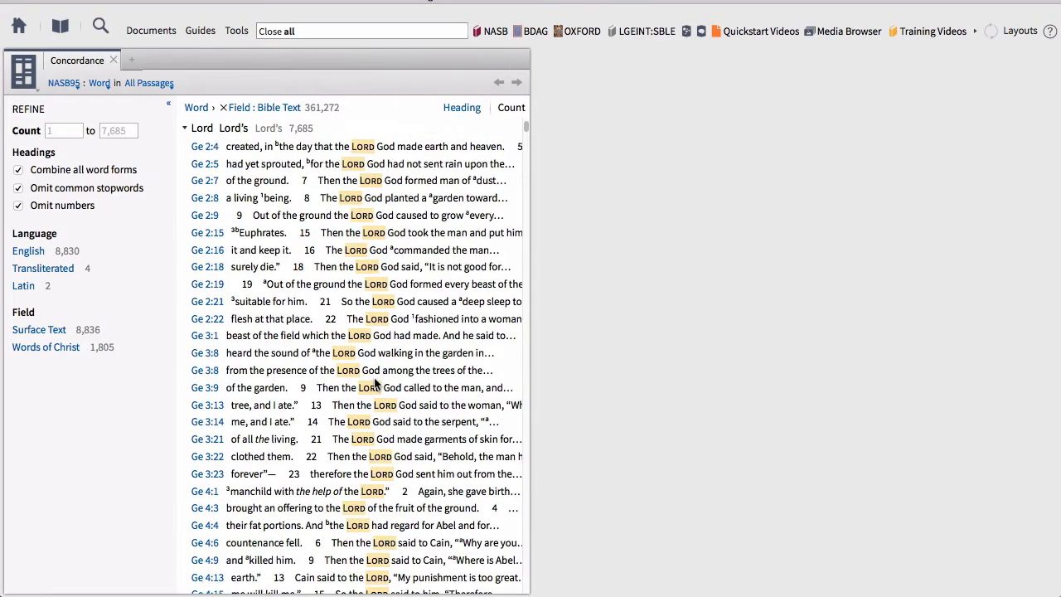
pyautogui.click(185, 129)
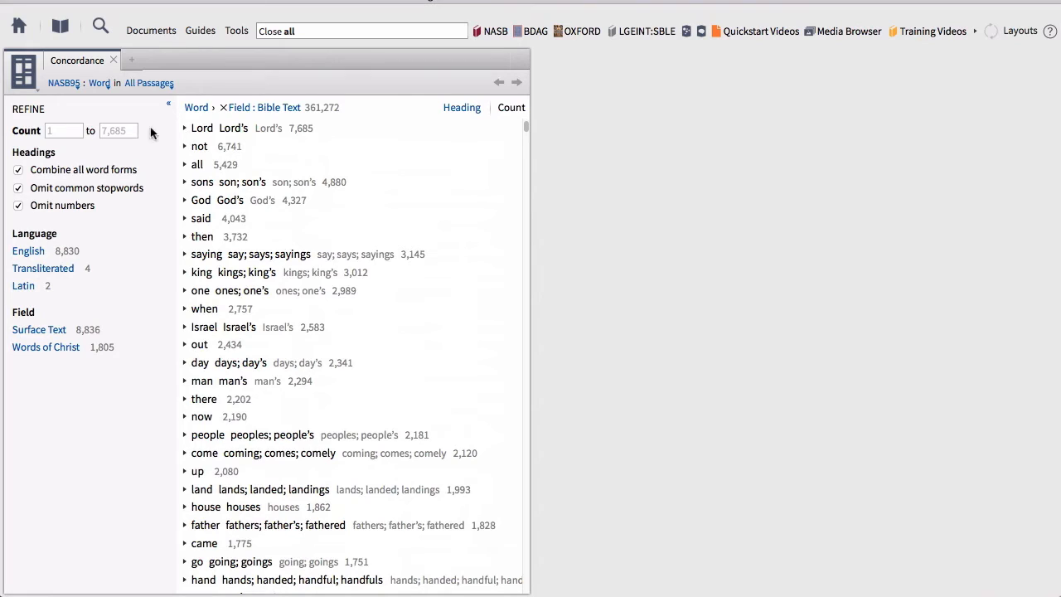
# Change the concordance from Word to Lemma and filter the lemmas to Hebrew only
pyautogui.click(109, 88)
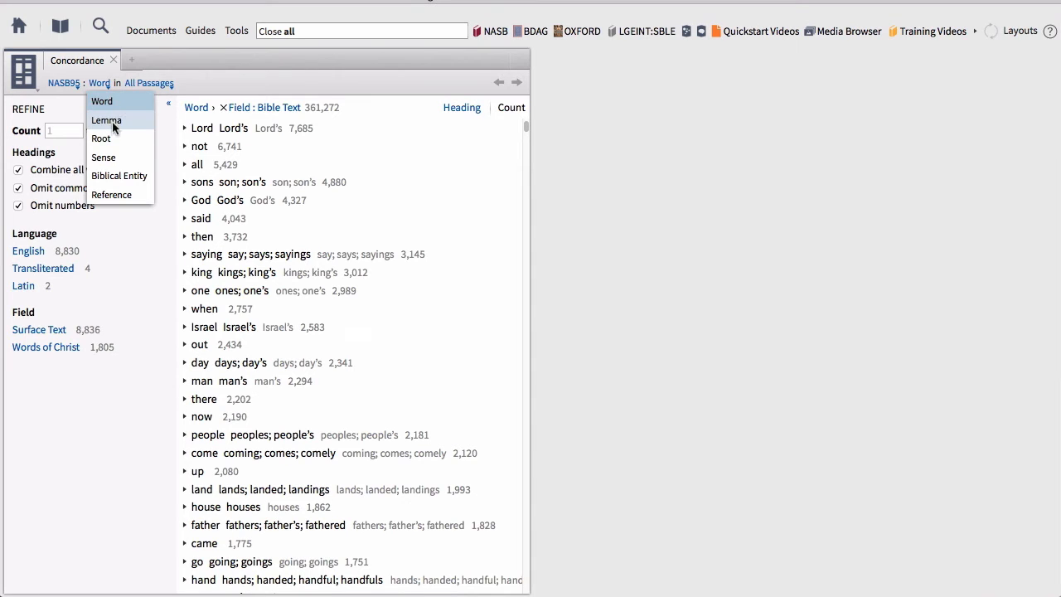
pyautogui.click(112, 121)
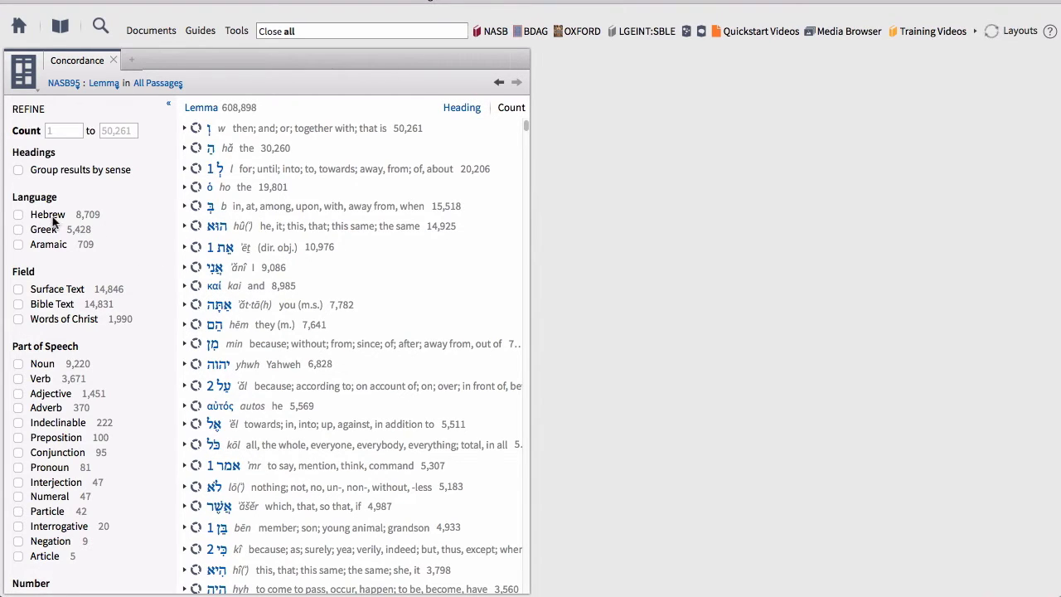
pyautogui.click(18, 215)
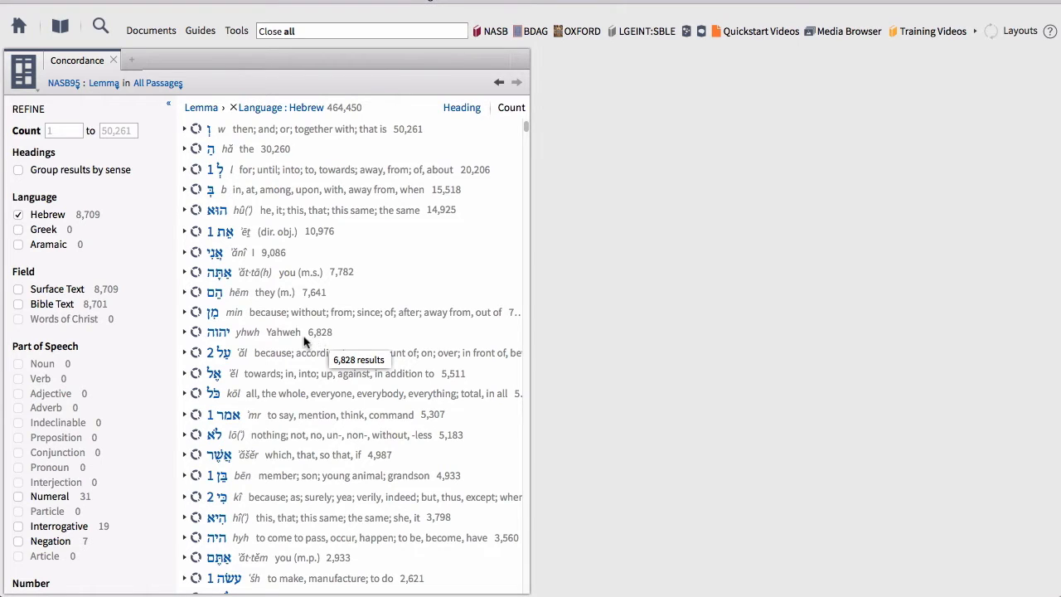
# Replace the Hebrew language filter with Greek and look over the most frequent Greek lemmas
pyautogui.click(17, 216)
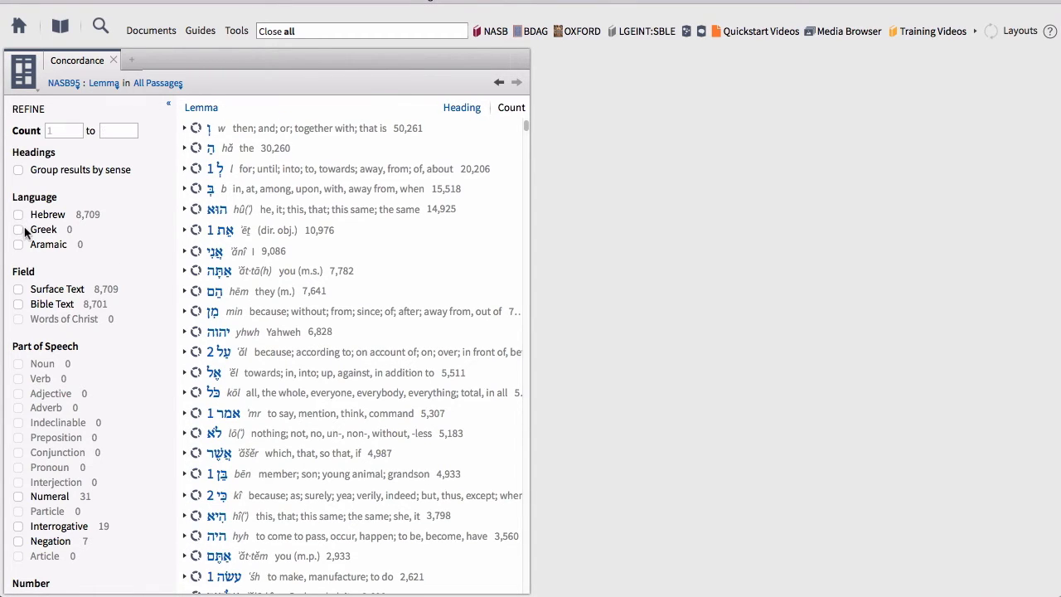
pyautogui.click(19, 229)
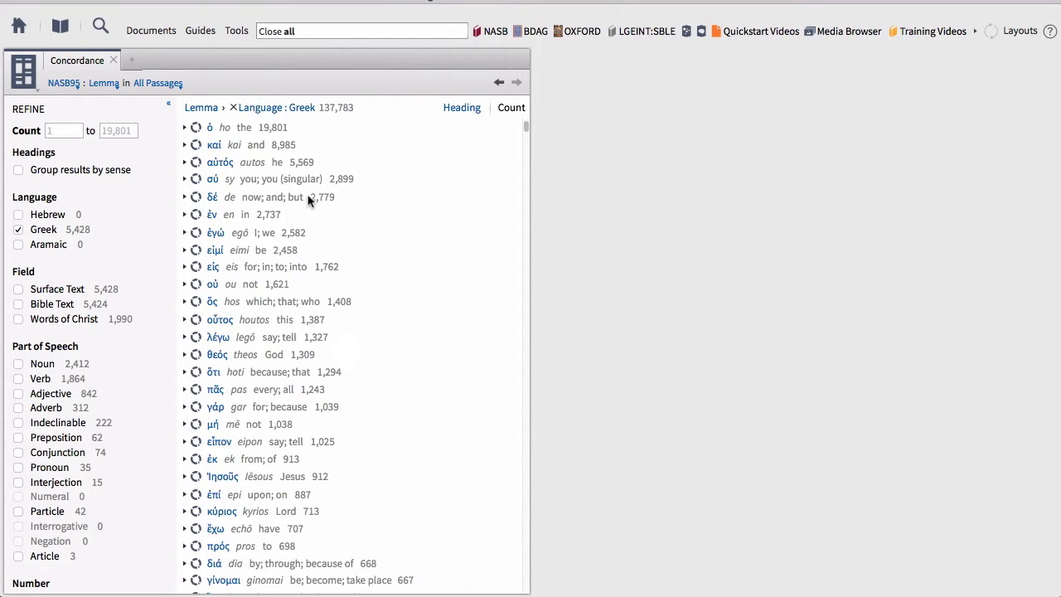
pyautogui.scroll(-2, 334, 279)
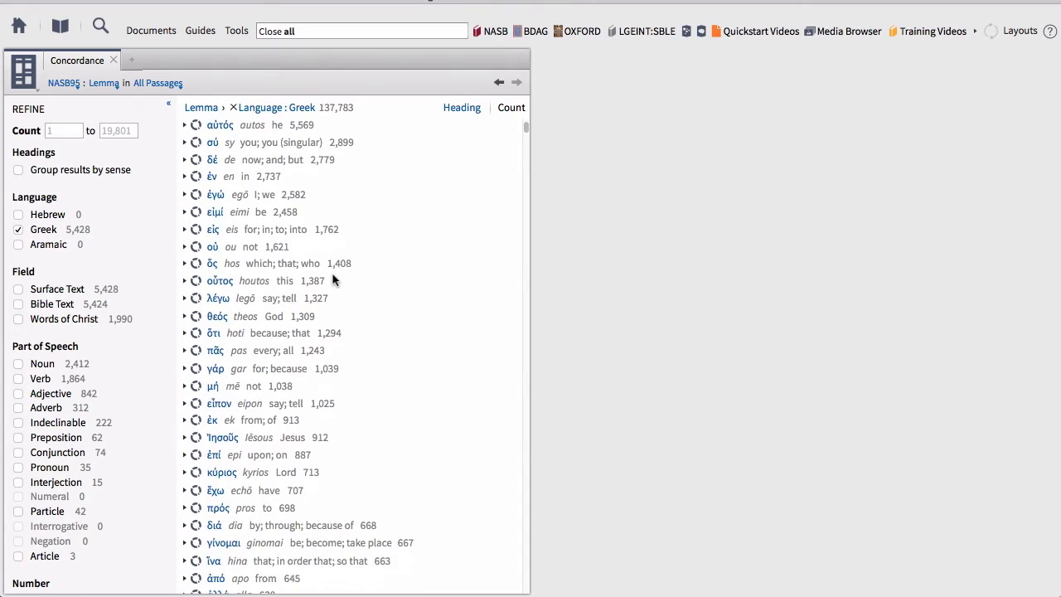
pyautogui.scroll(2, 334, 279)
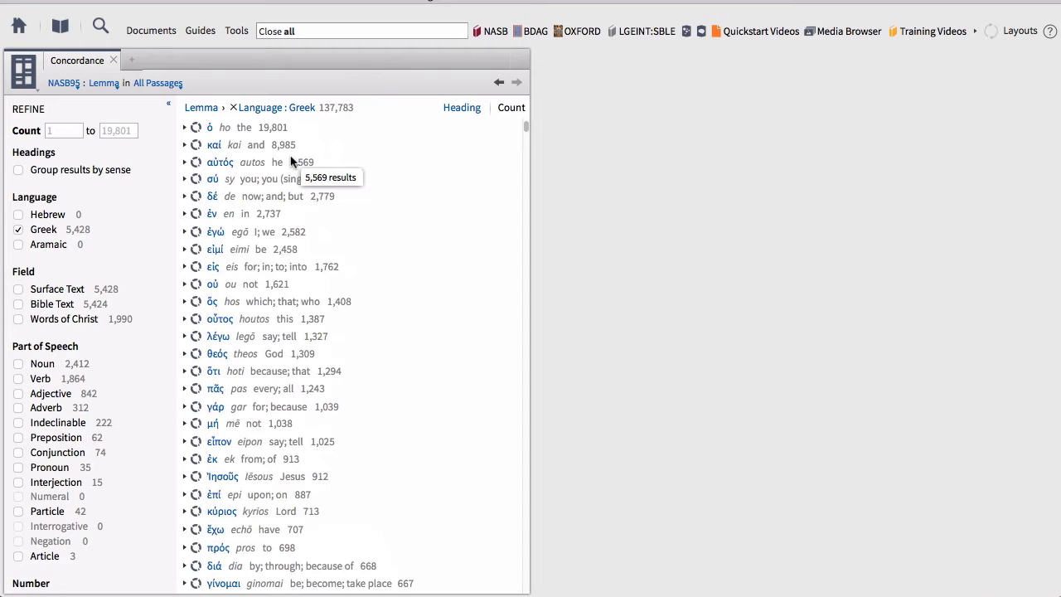
# Switch the concordance to Root, keep results grouped by lemma, and filter the roots to Greek
pyautogui.click(105, 82)
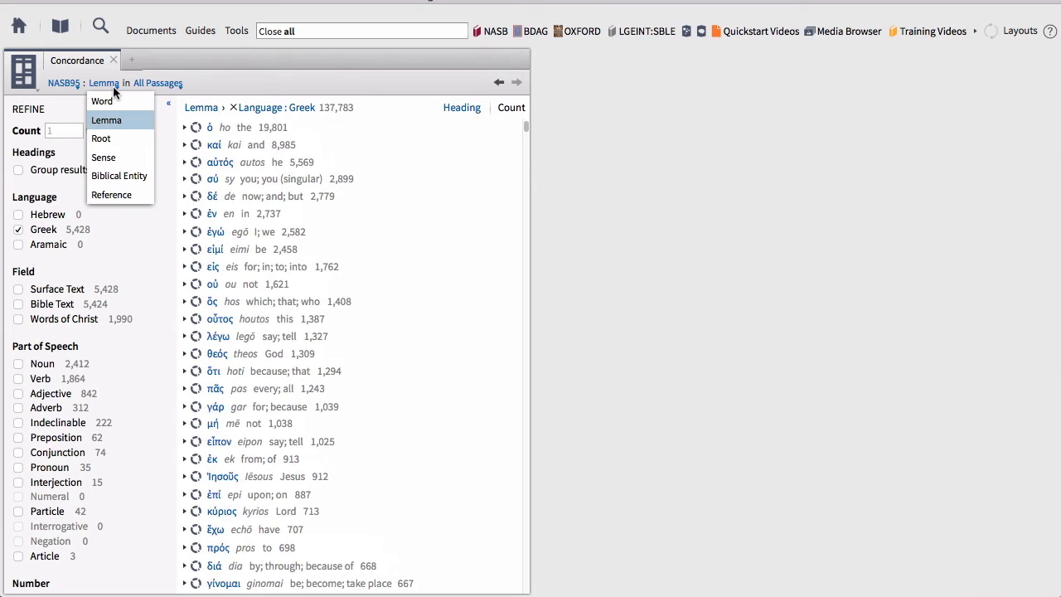
pyautogui.click(105, 138)
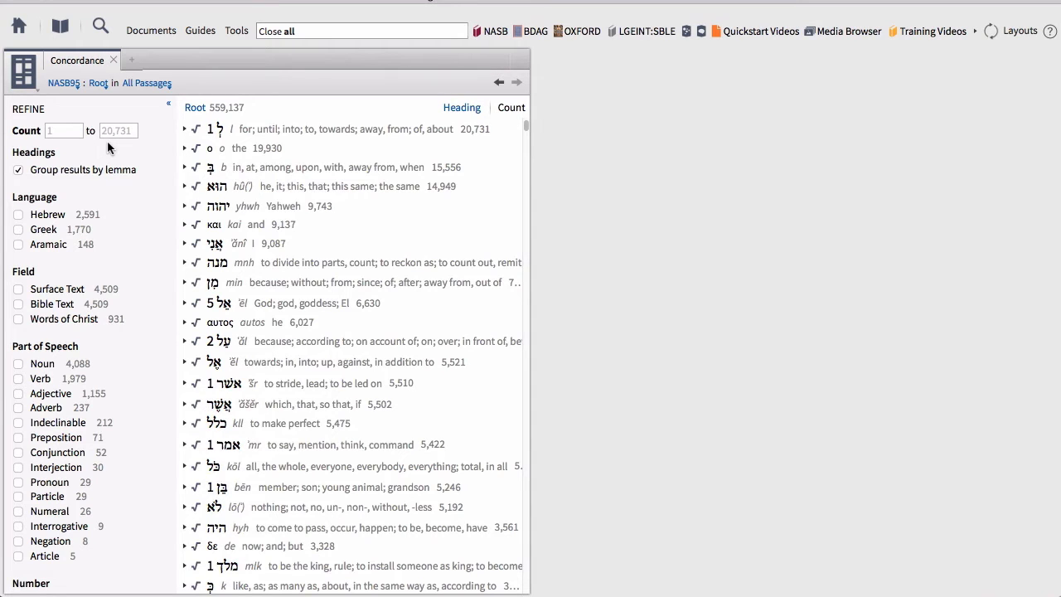
pyautogui.click(18, 170)
pyautogui.click(19, 170)
pyautogui.click(18, 229)
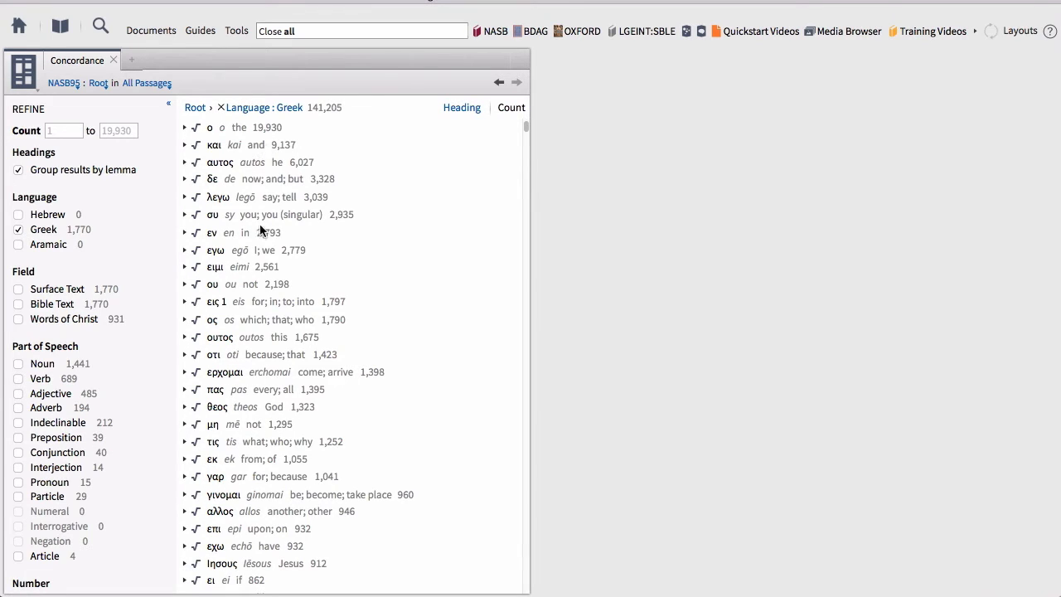
# Examine the lemmas under the Greek root ερχομαι and the verses for its lemma ἔρχομαι, then collapse both entries
pyautogui.scroll(-2, 269, 251)
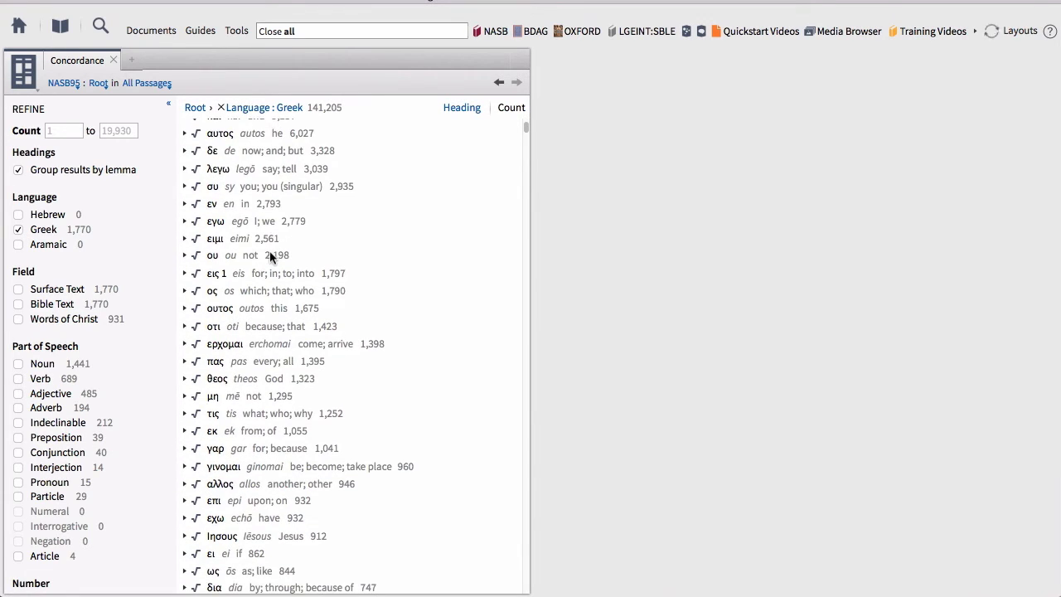
pyautogui.scroll(-4, 269, 250)
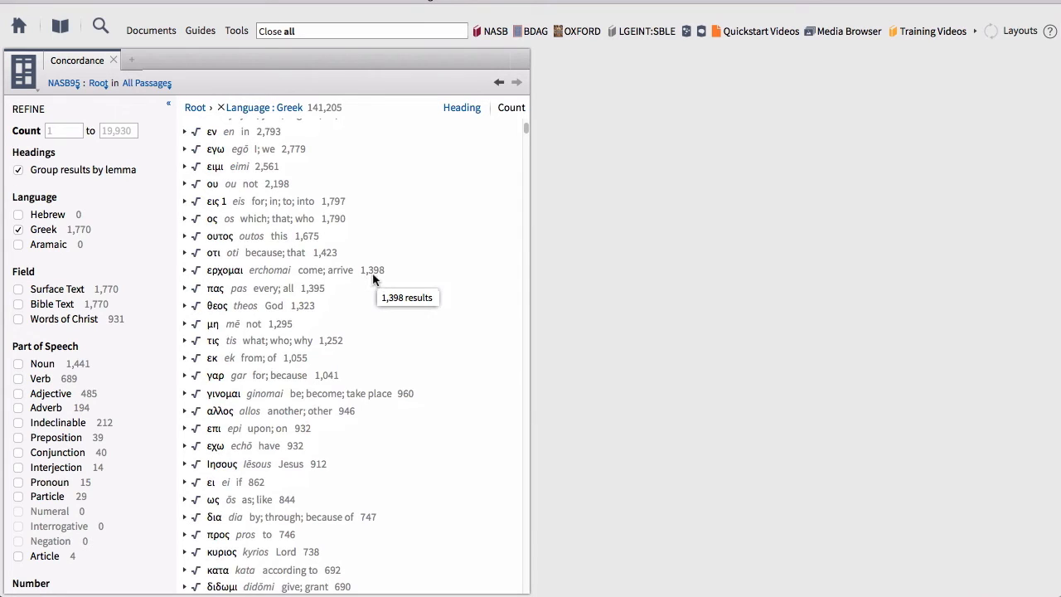
pyautogui.click(185, 272)
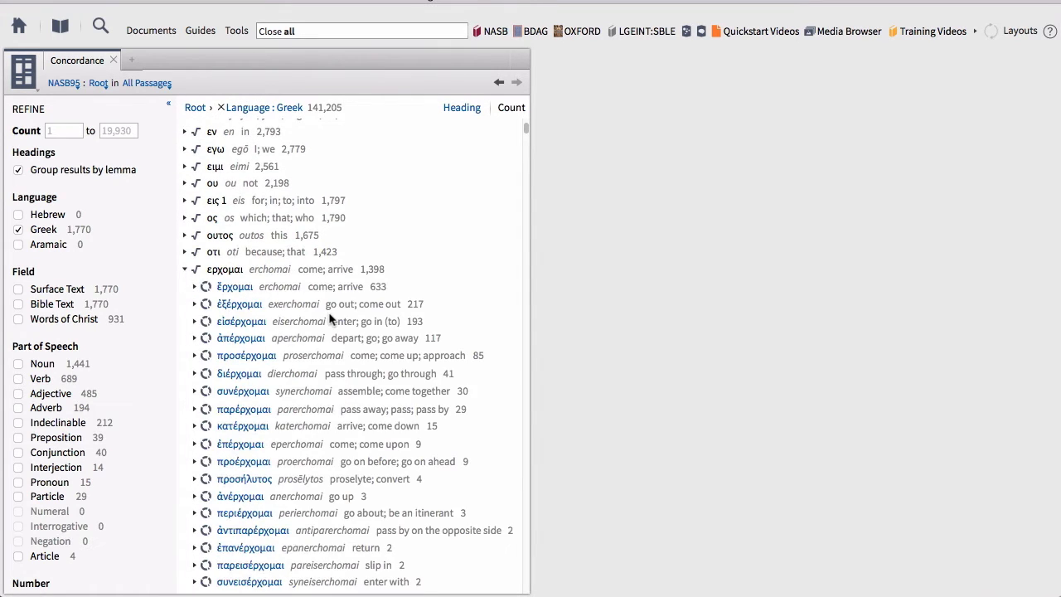
pyautogui.scroll(-2, 330, 317)
pyautogui.scroll(-2, 330, 317)
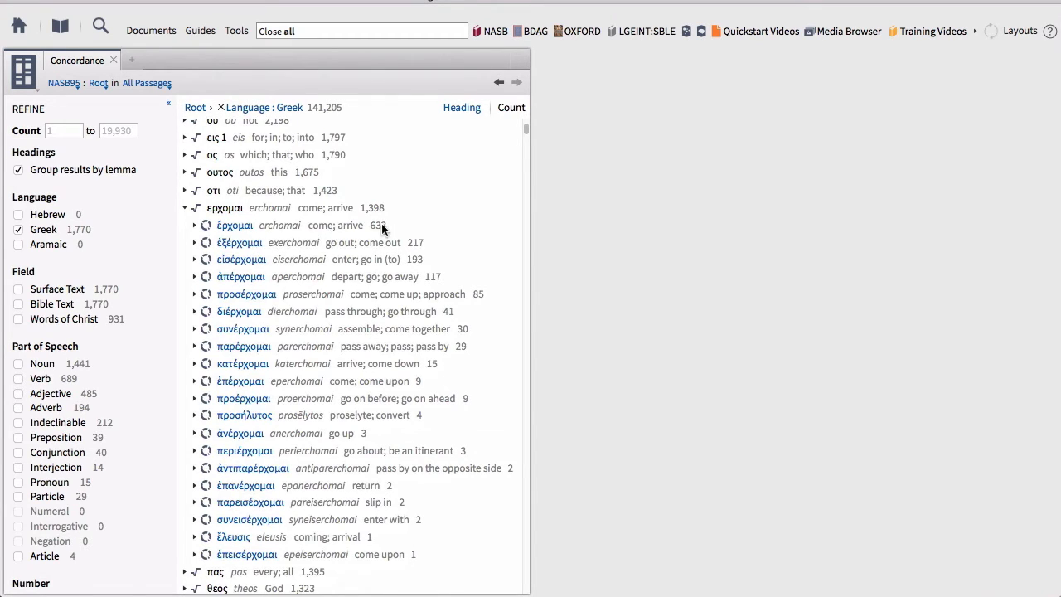
pyautogui.click(195, 225)
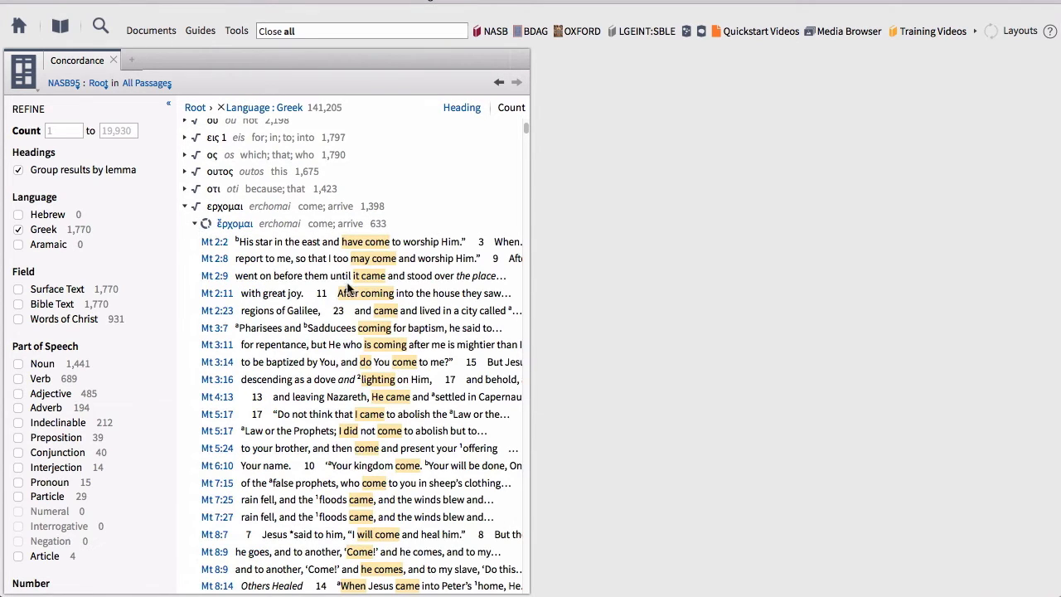
pyautogui.scroll(-3, 331, 349)
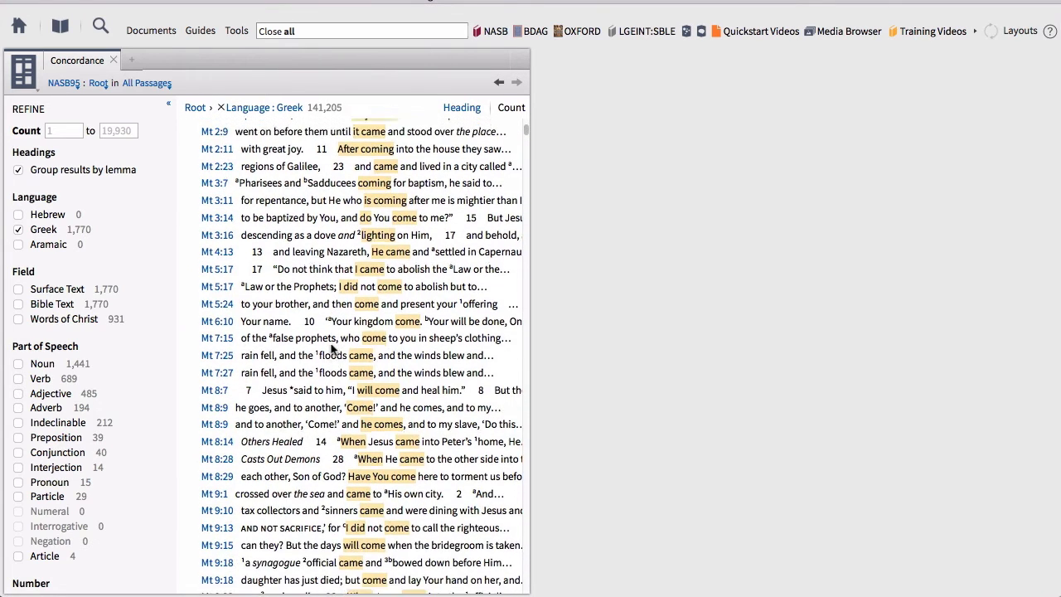
pyautogui.scroll(5, 331, 349)
pyautogui.click(200, 316)
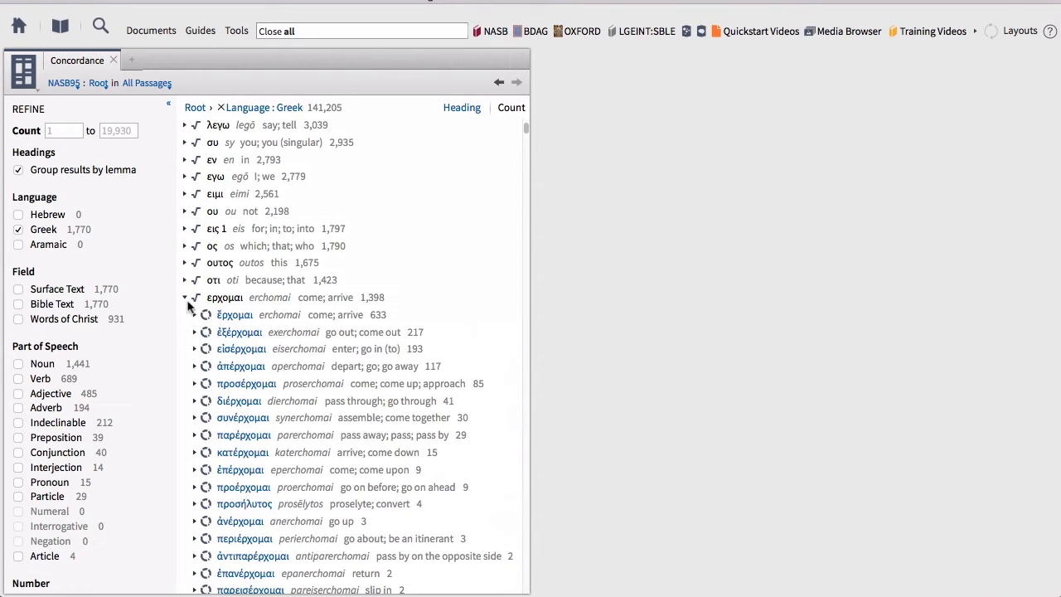
pyautogui.click(185, 297)
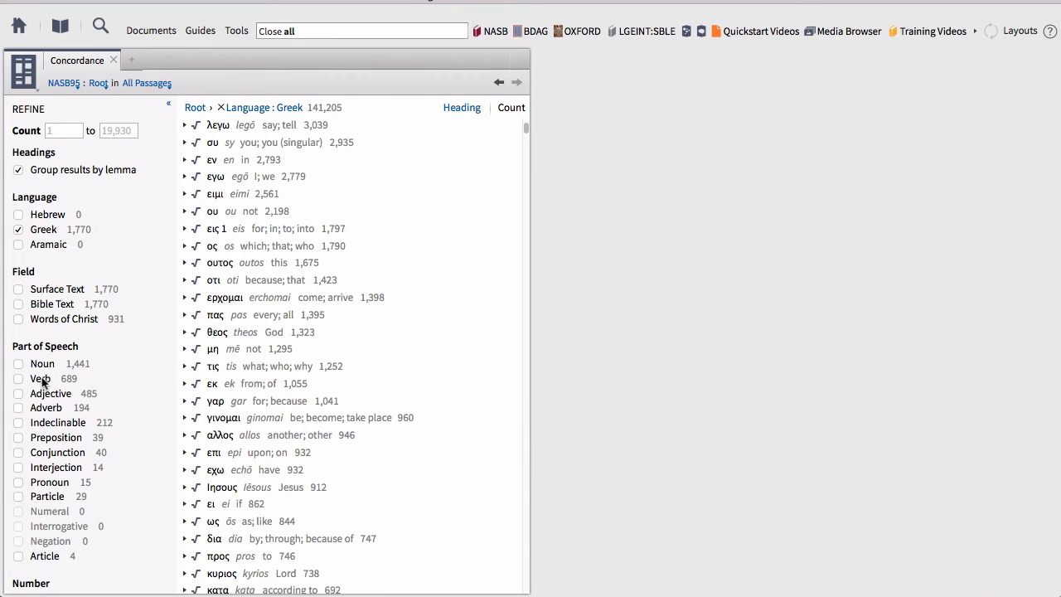
# Filter the Greek roots by part of speech to nouns, verbs, adjectives and adverbs
pyautogui.click(18, 365)
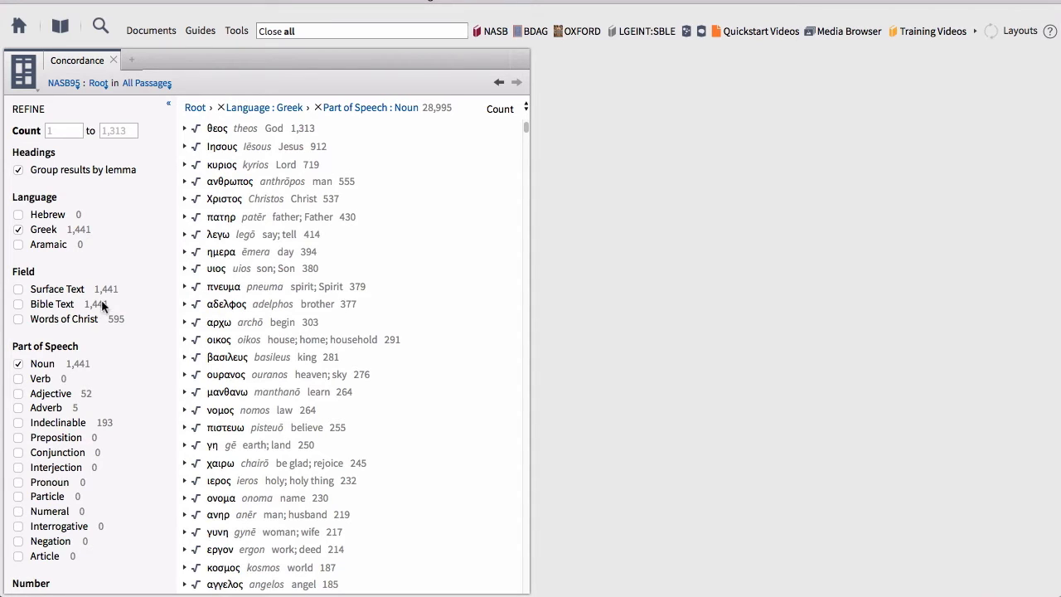
pyautogui.click(18, 378)
pyautogui.click(18, 395)
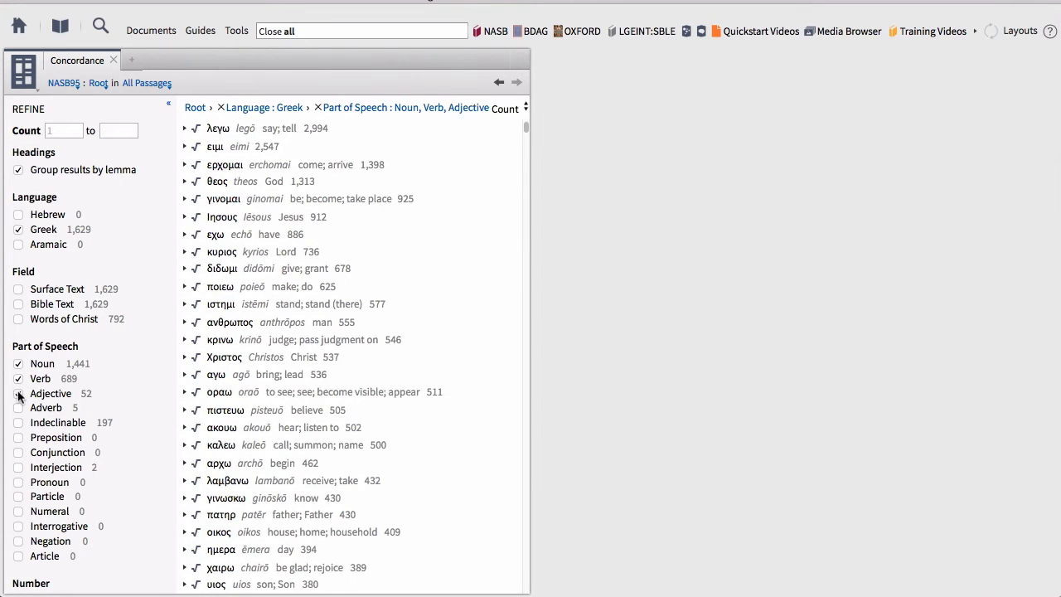
pyautogui.click(19, 408)
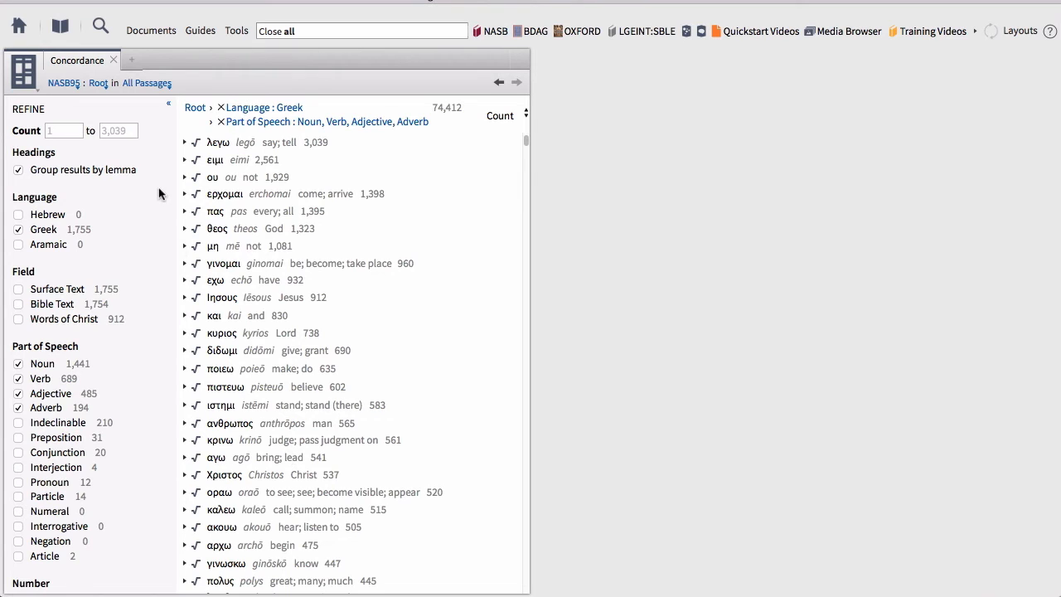
# Limit the root concordance to the passage range 1 Peter and filter it to nouns and verbs
pyautogui.click(155, 83)
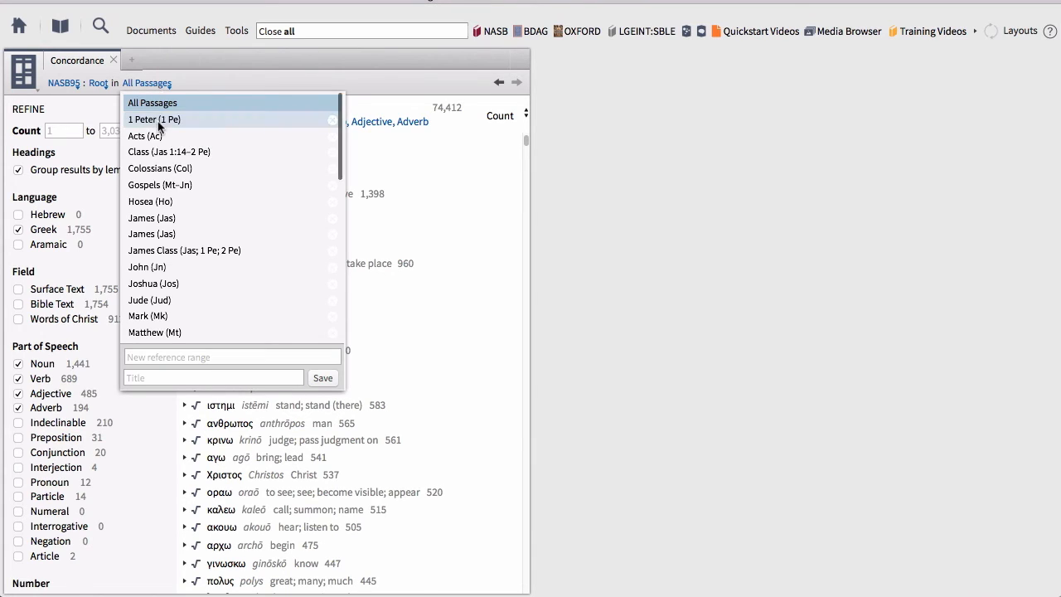
pyautogui.click(158, 121)
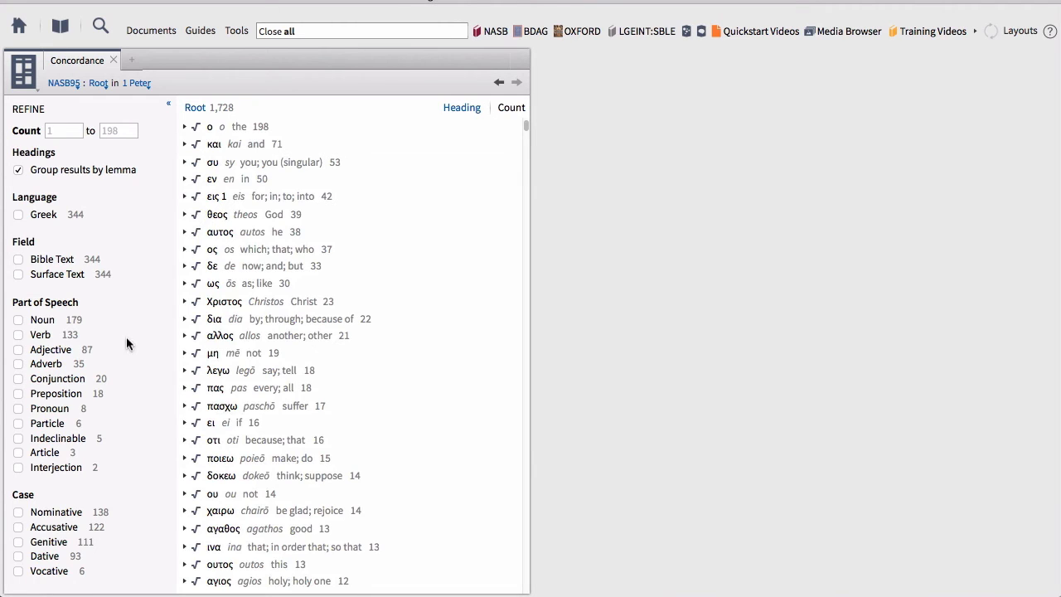
pyautogui.click(18, 319)
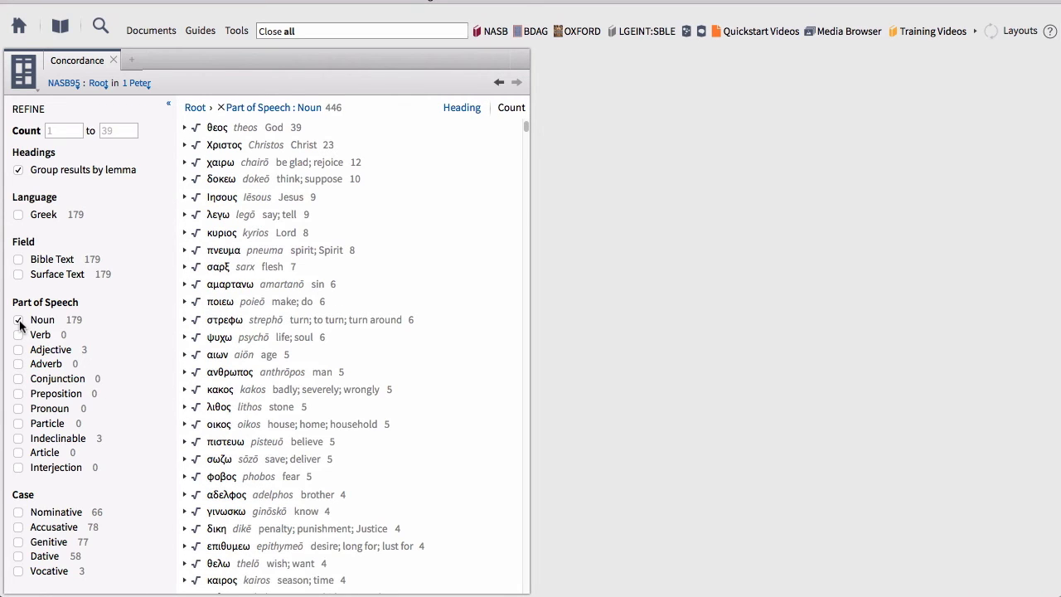
pyautogui.click(19, 334)
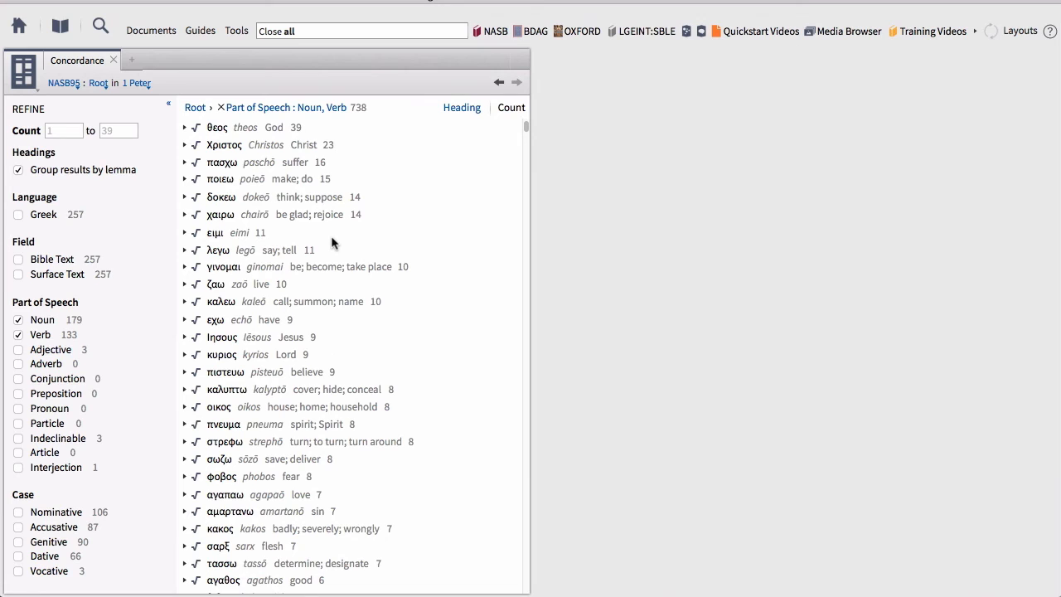
# Expand the root πασχω (suffer) and list the 1 Peter verses under its lemmas πάσχω and πάθημα
pyautogui.click(184, 162)
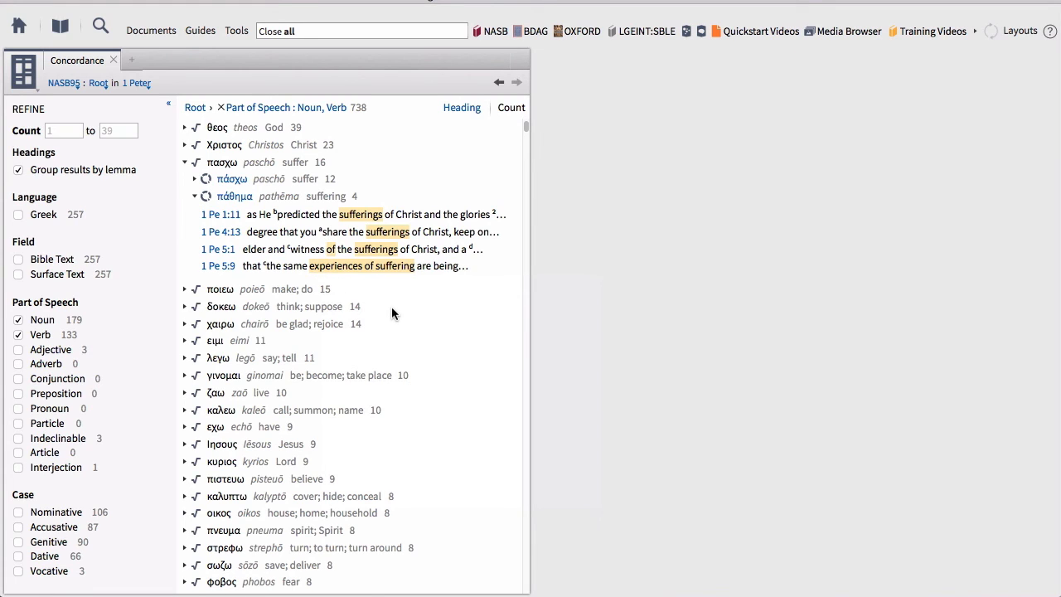
pyautogui.click(196, 179)
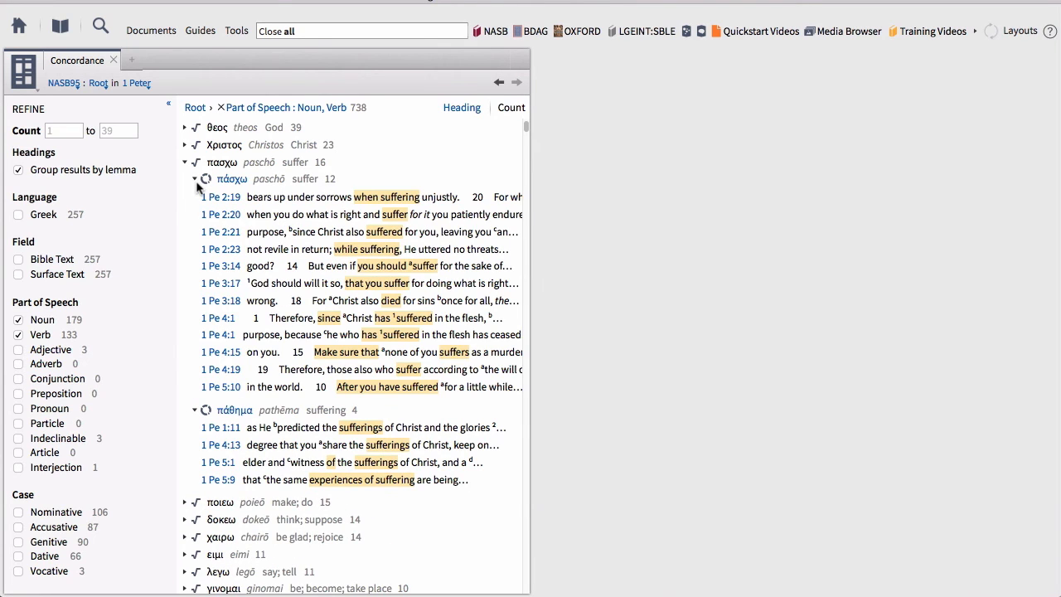